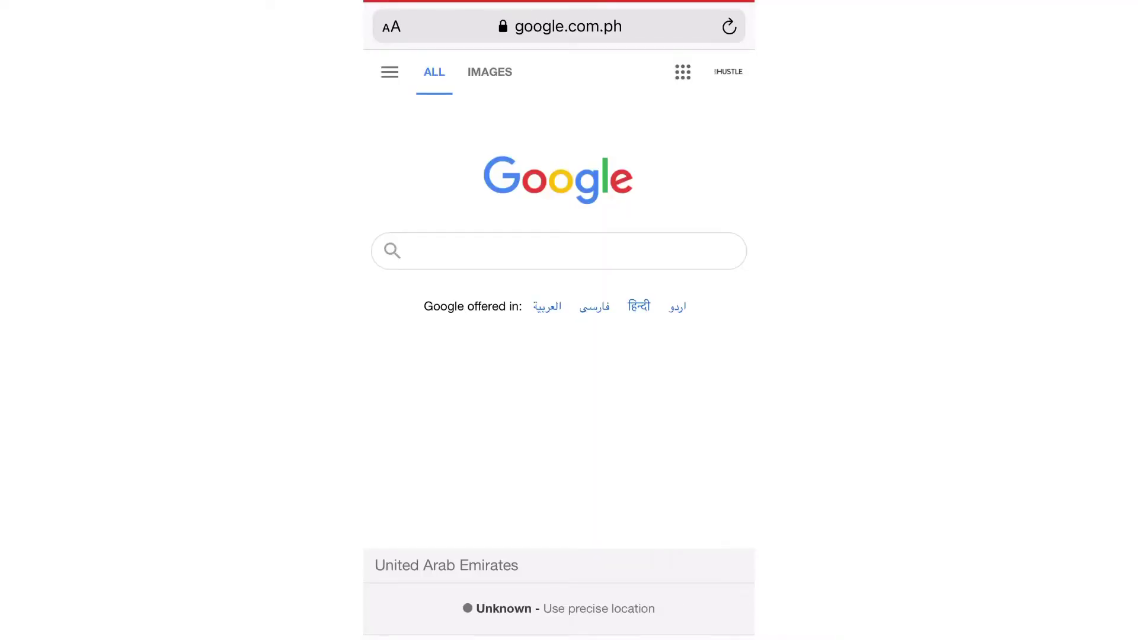
Step: Search Google for 'race car ticket pass invitation'
click(558, 251)
text(race car ticket pa)
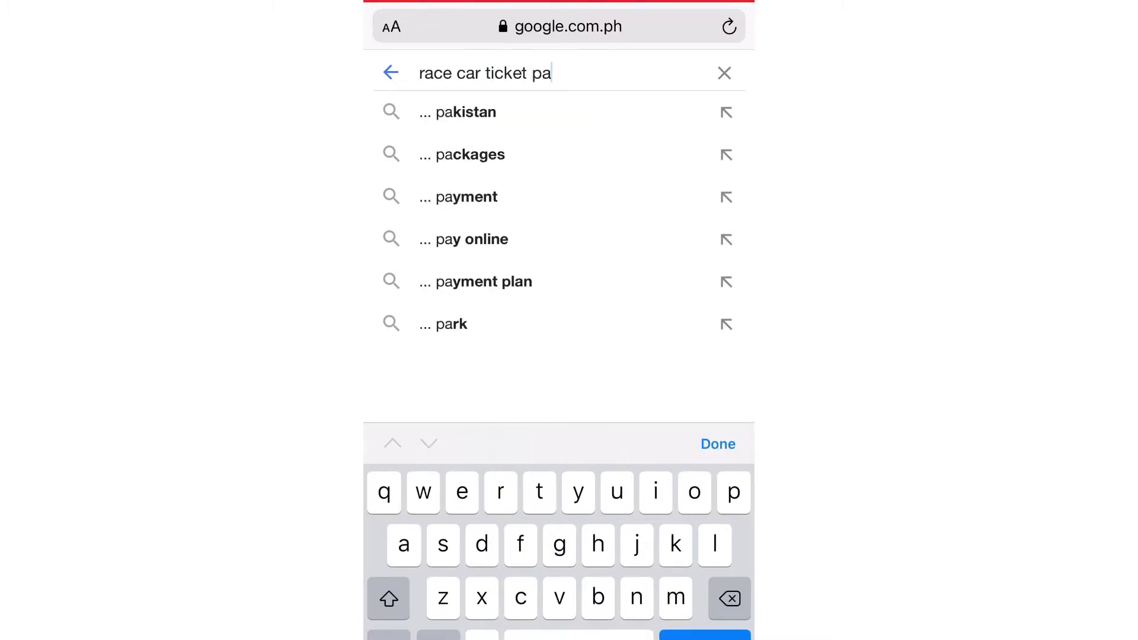
text(ss)
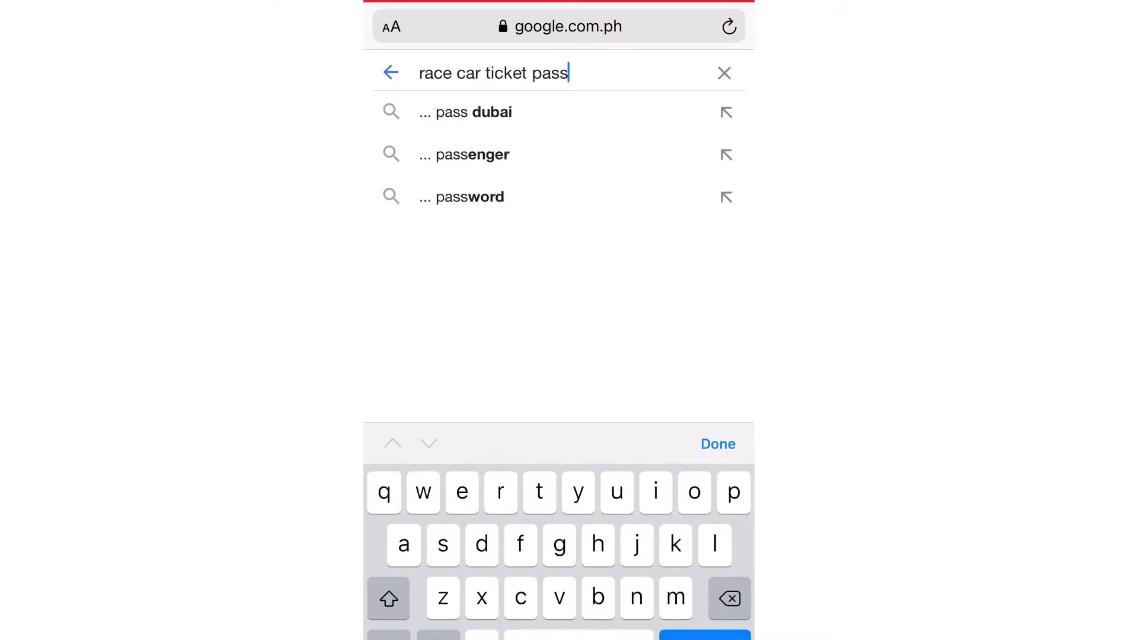
text( invitation)
key(Return)
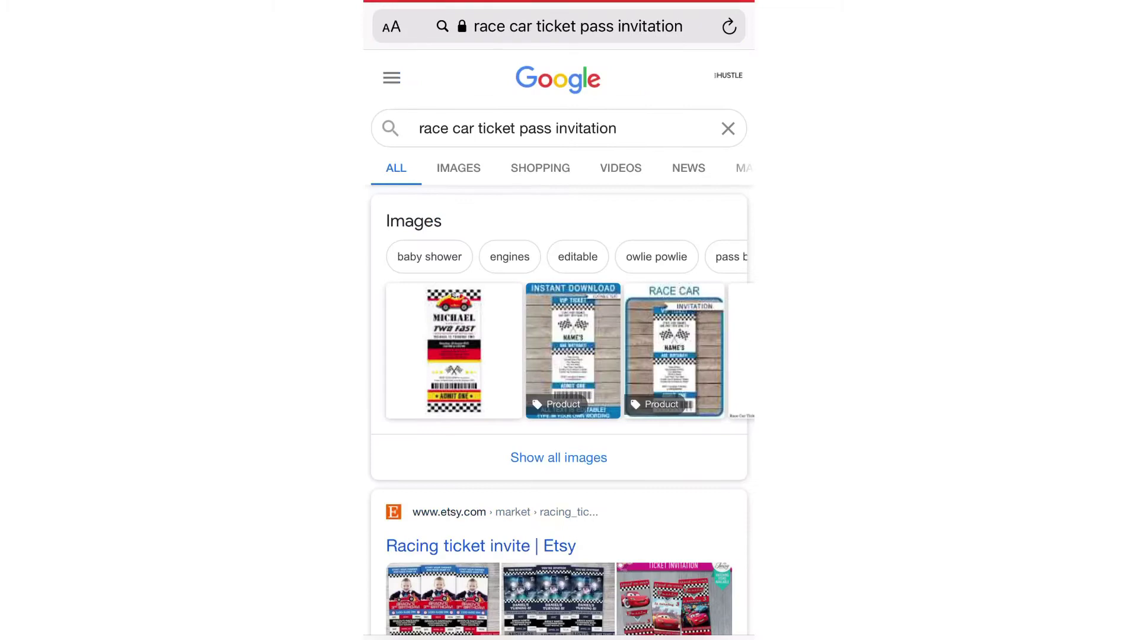
Step: Preview the Michael race-car ticket image, browse the image carousel, and add 'pinterest' to the query
click(454, 351)
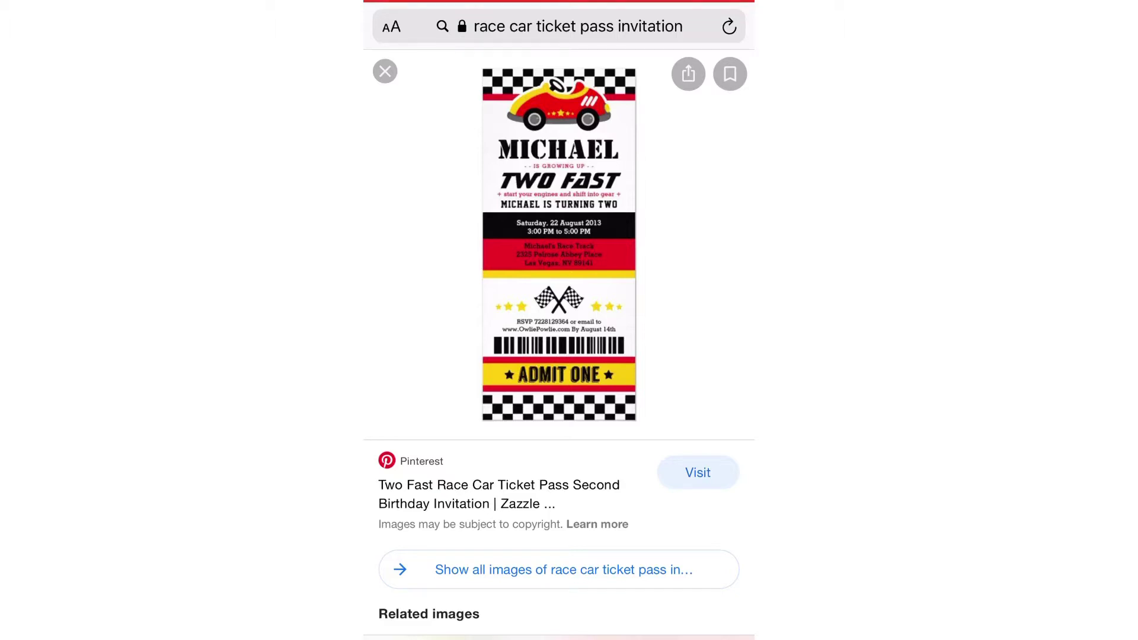
click(385, 71)
scroll(559, 351, right, 5)
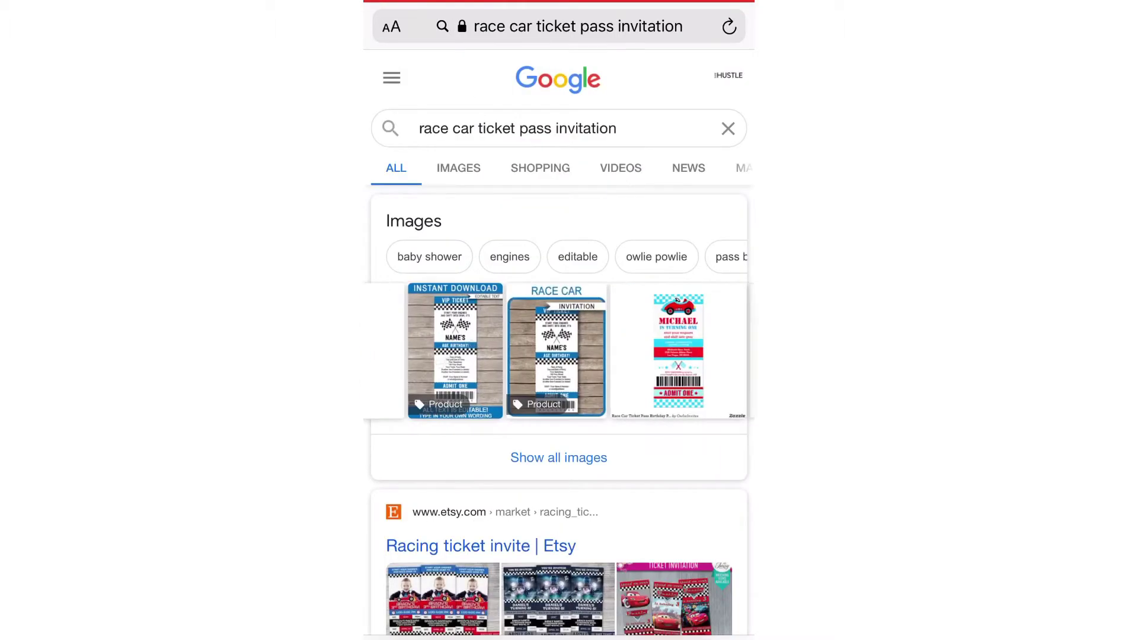
scroll(559, 351, right, 5)
scroll(558, 351, right, 5)
scroll(558, 351, right, 5)
scroll(559, 351, right, 2)
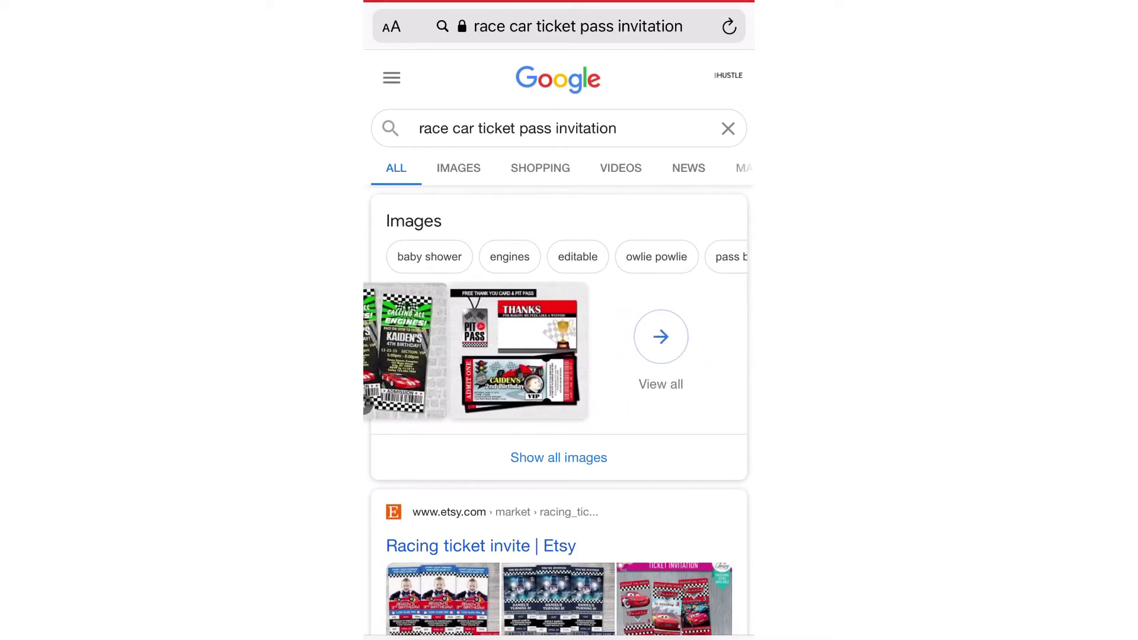
click(517, 128)
text(pinterest)
Step: Run the Pinterest search and open the Race Car Ticket Pass pin to study its design
key(Return)
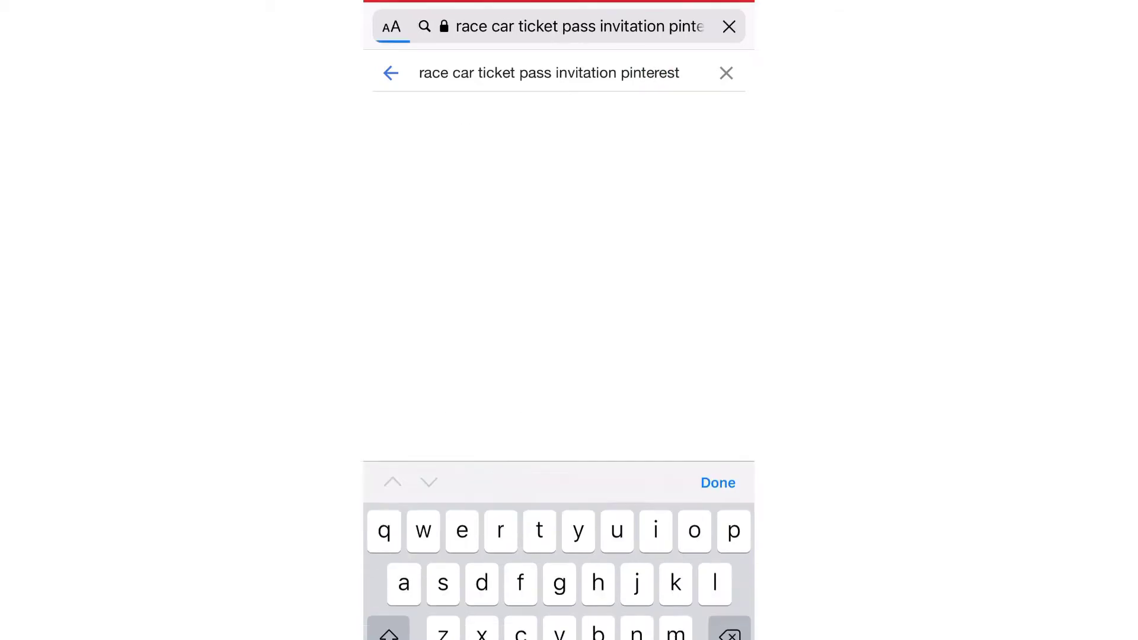
click(525, 262)
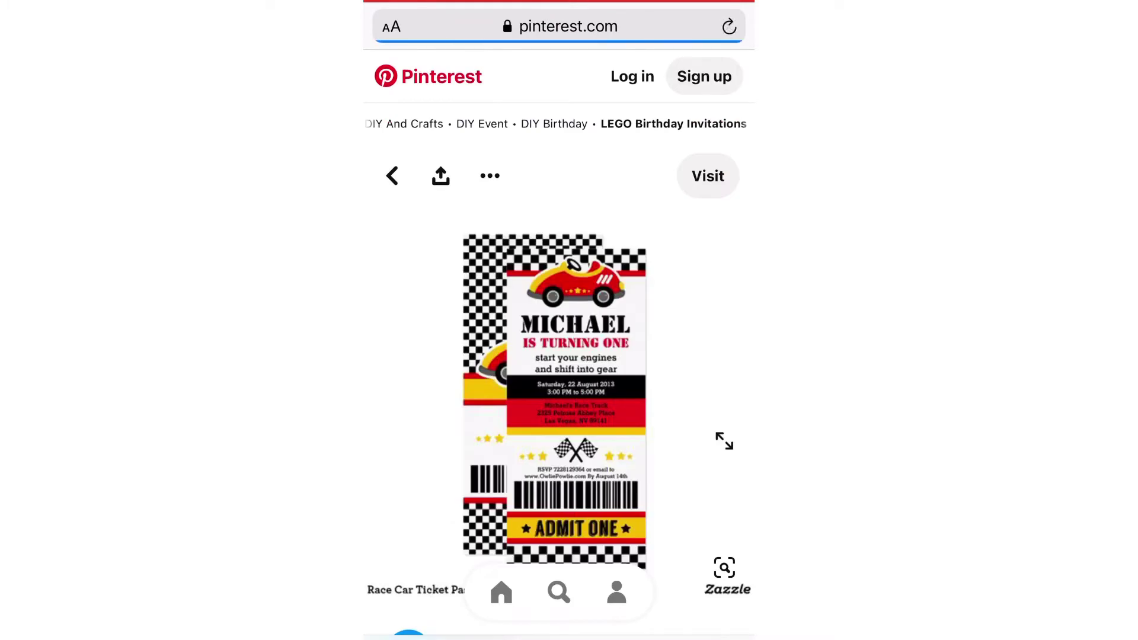
click(558, 592)
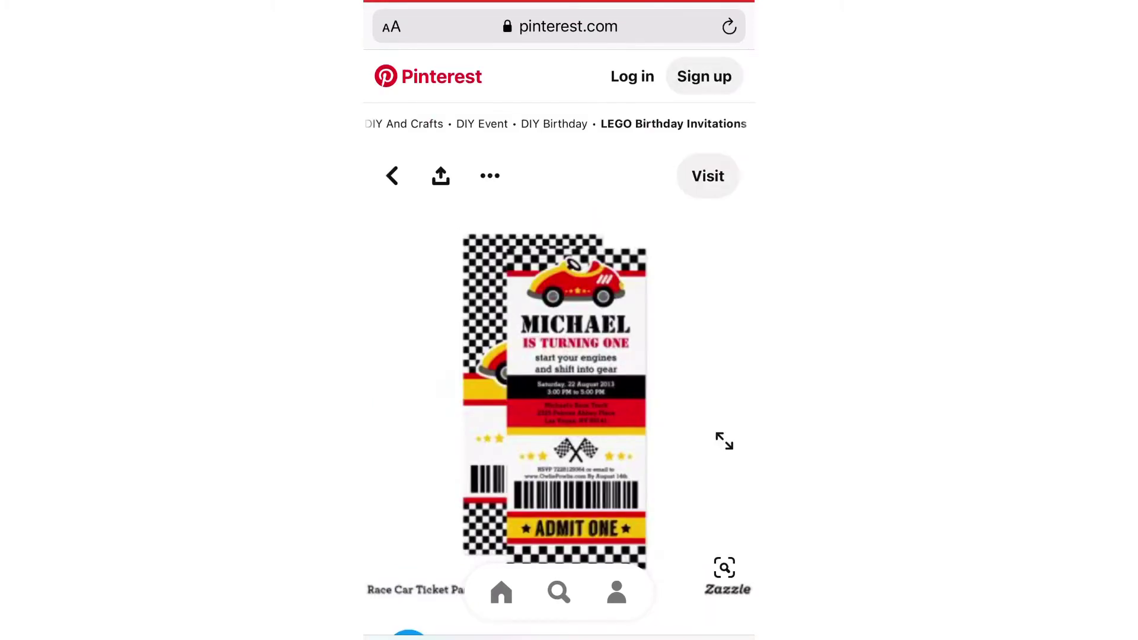
scroll(558, 356, down, 5)
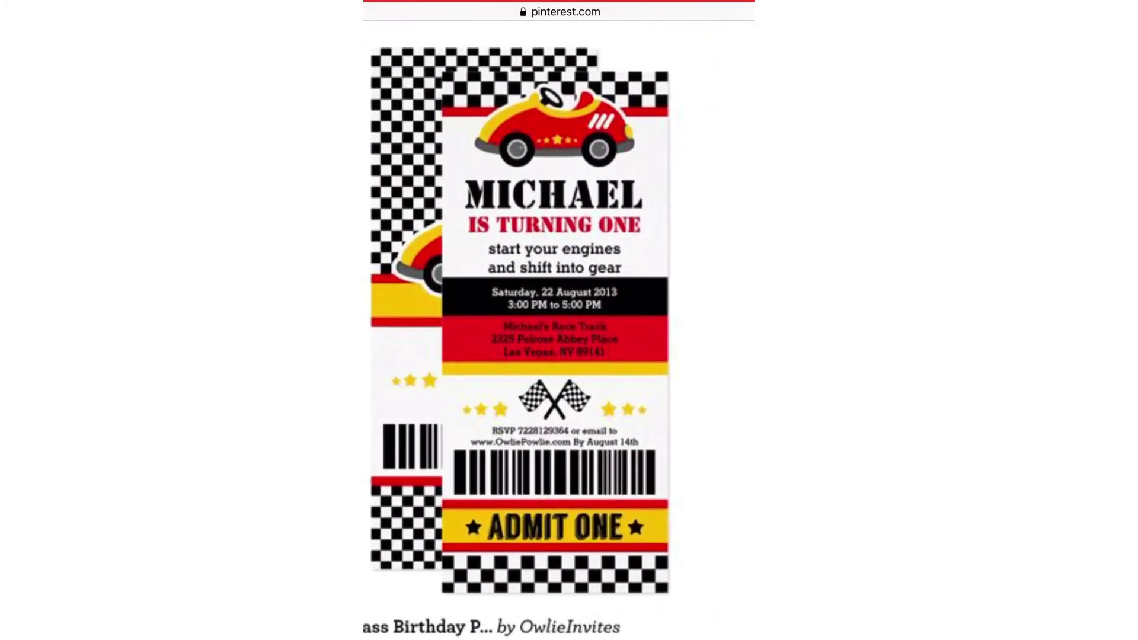
scroll(558, 320, down, 1)
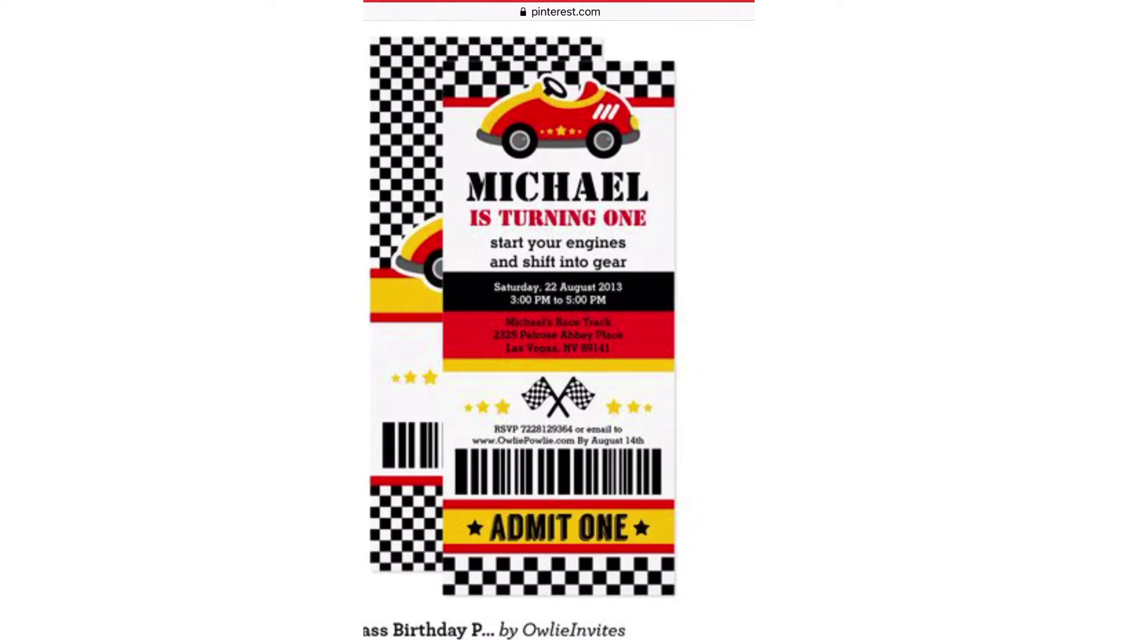
scroll(559, 320, up, 5)
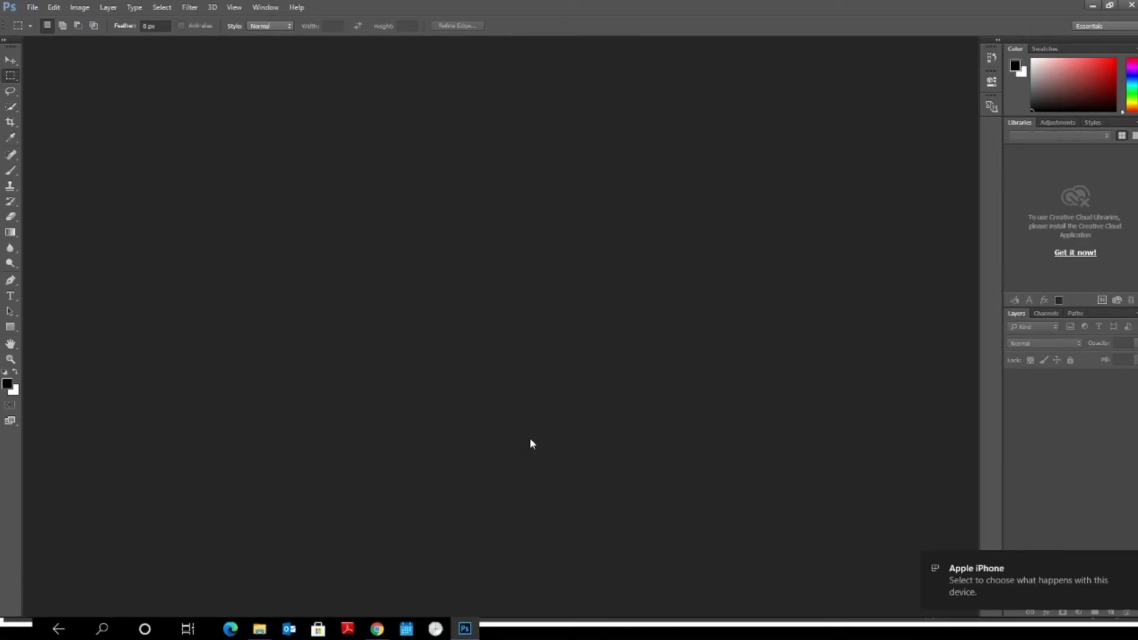
Step: Open the race-car invitation JPG and zoom in on its heading, then back out
double_click(530, 444)
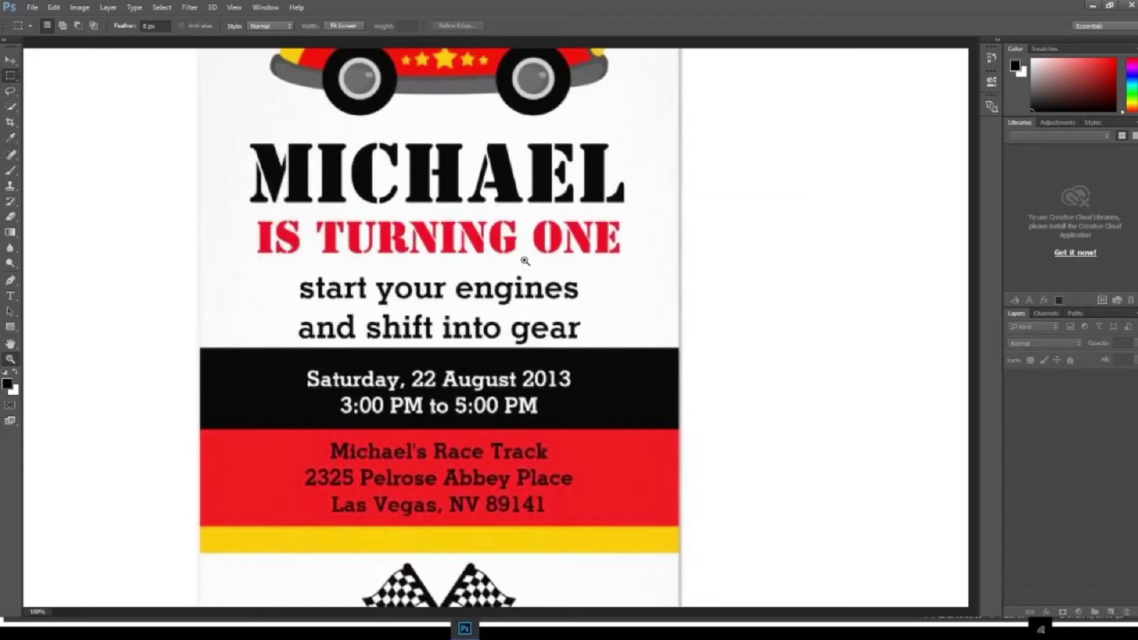
click(525, 261)
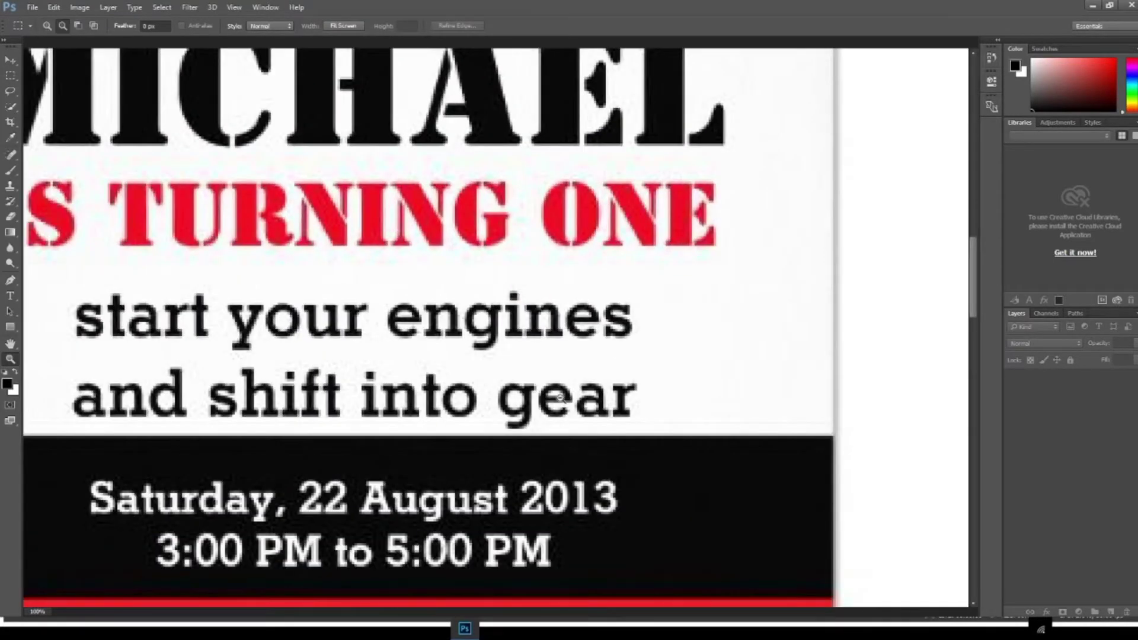
alt+click(560, 398)
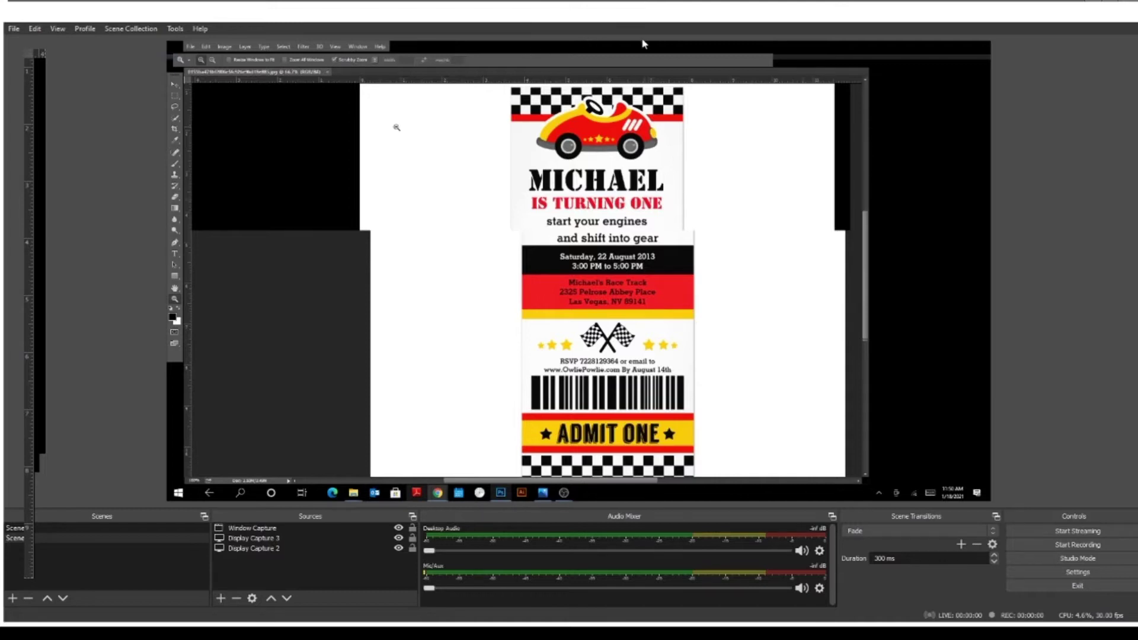
Step: Create a new tall document 4 inches wide, then return to the Google Images results
key(ctrl+n)
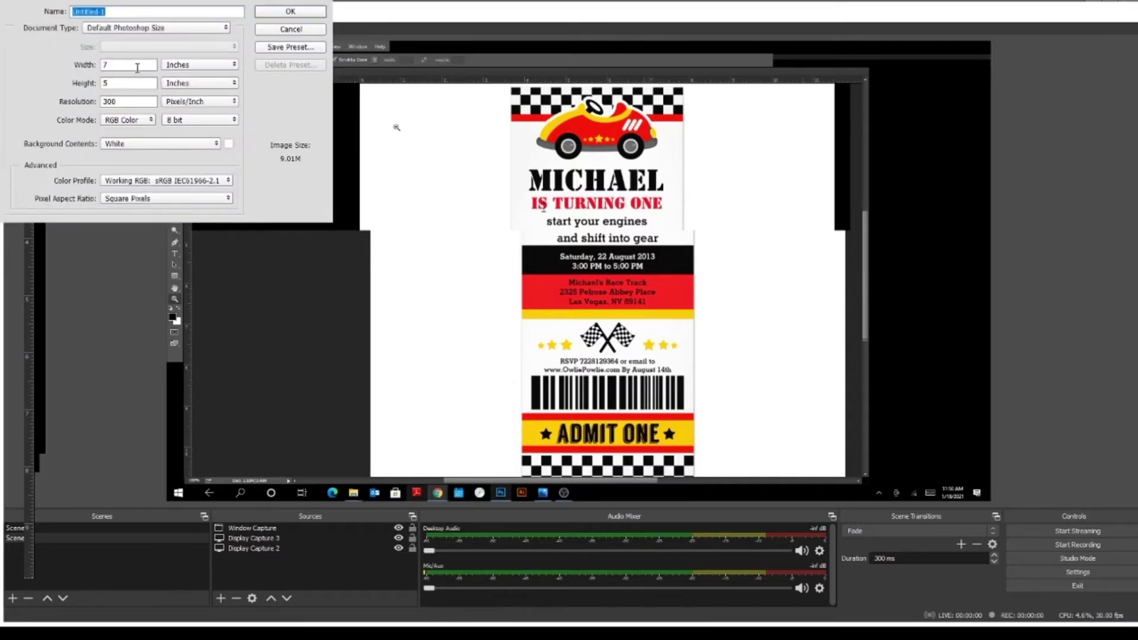
text(4)
key(Tab)
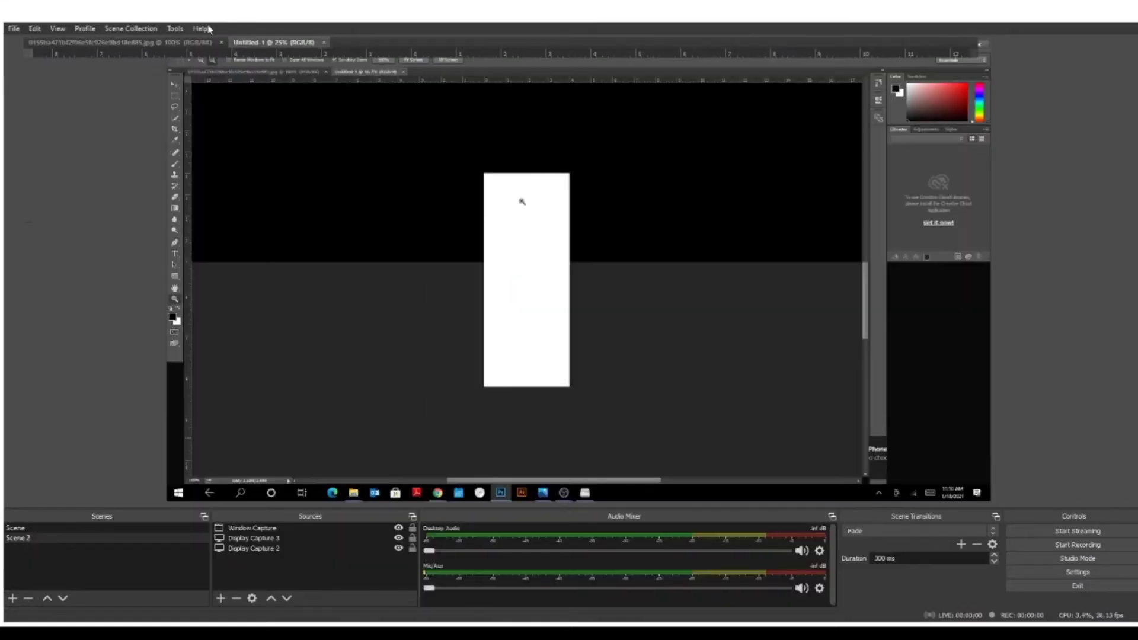
click(118, 42)
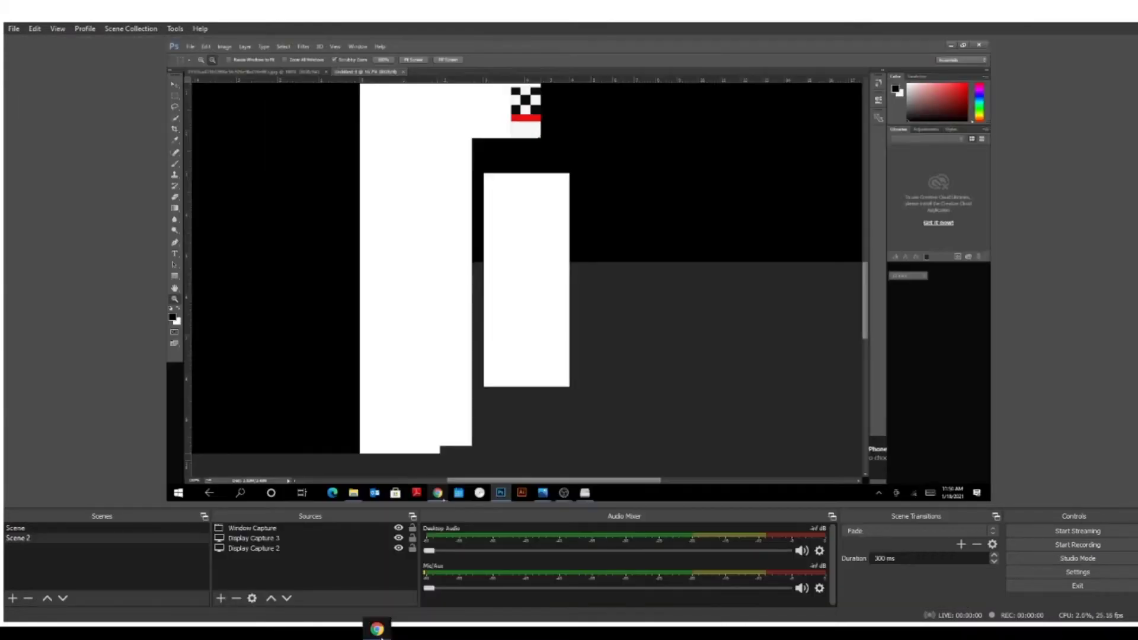
click(377, 630)
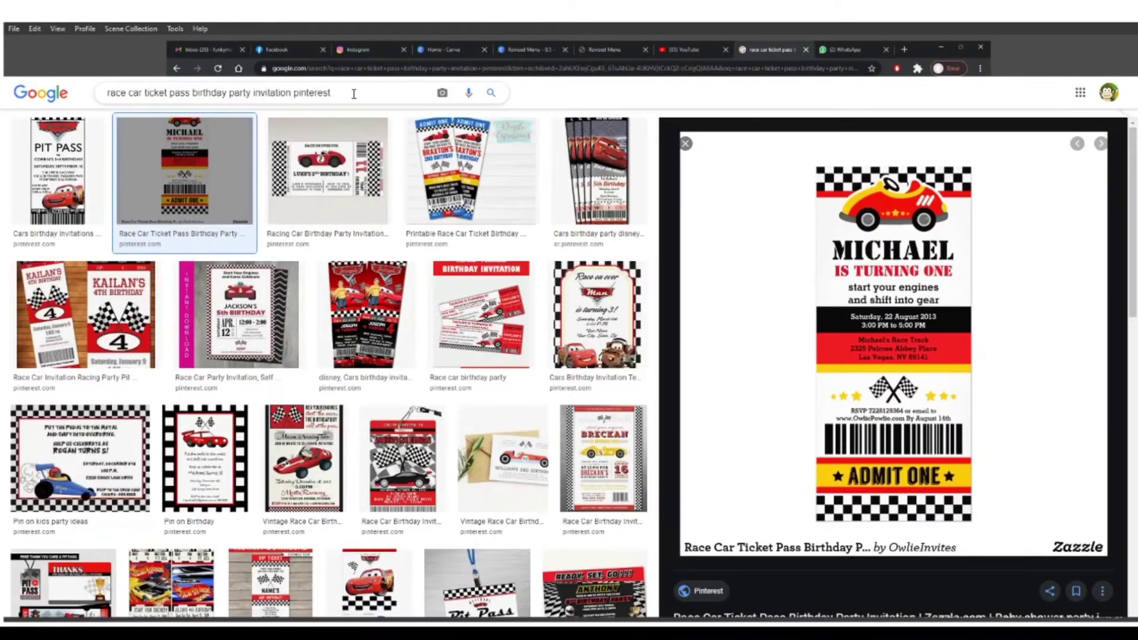
Step: Search Google Images for 'race car flag' and preview the plain checkered flag image
click(143, 92)
key(shift+End)
text(flag)
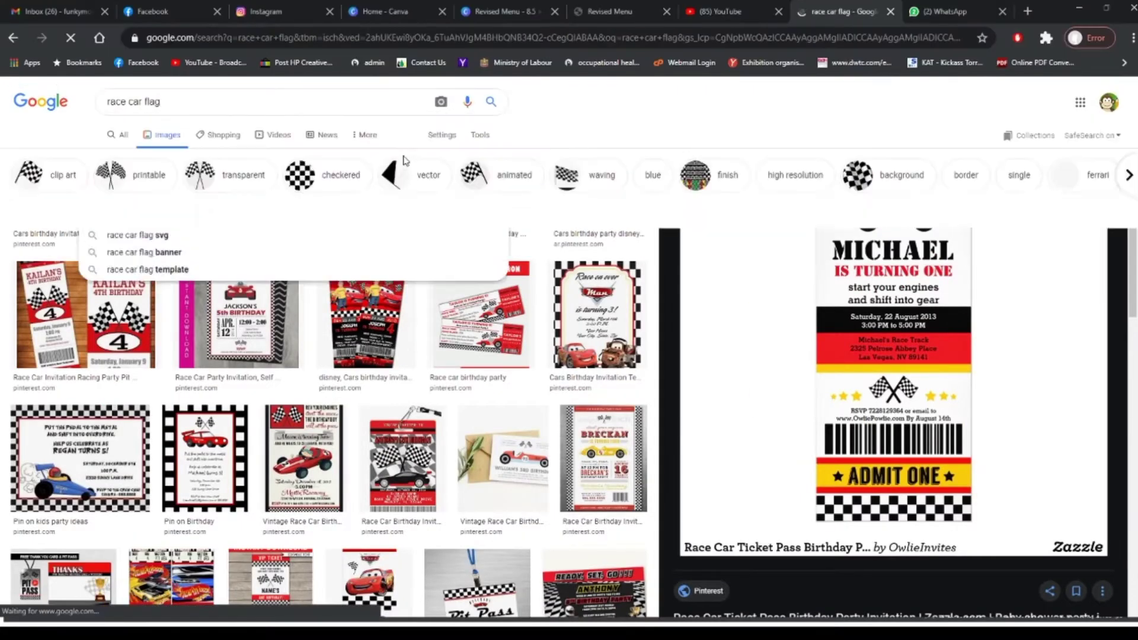
key(Return)
scroll(588, 216, down, 5)
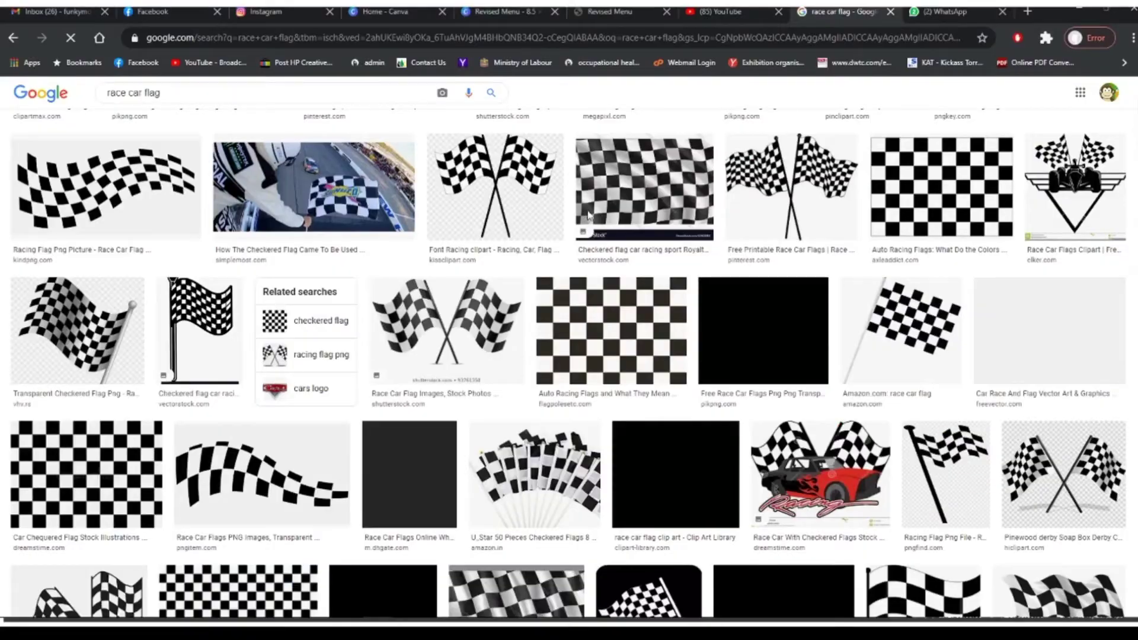
click(897, 181)
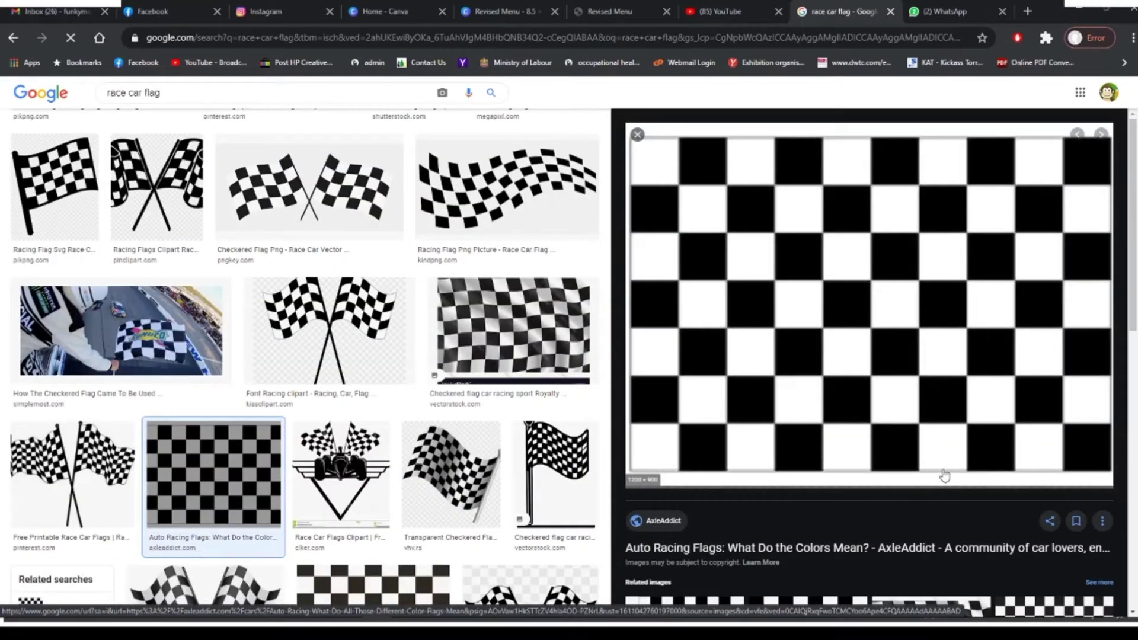
scroll(940, 474, down, 4)
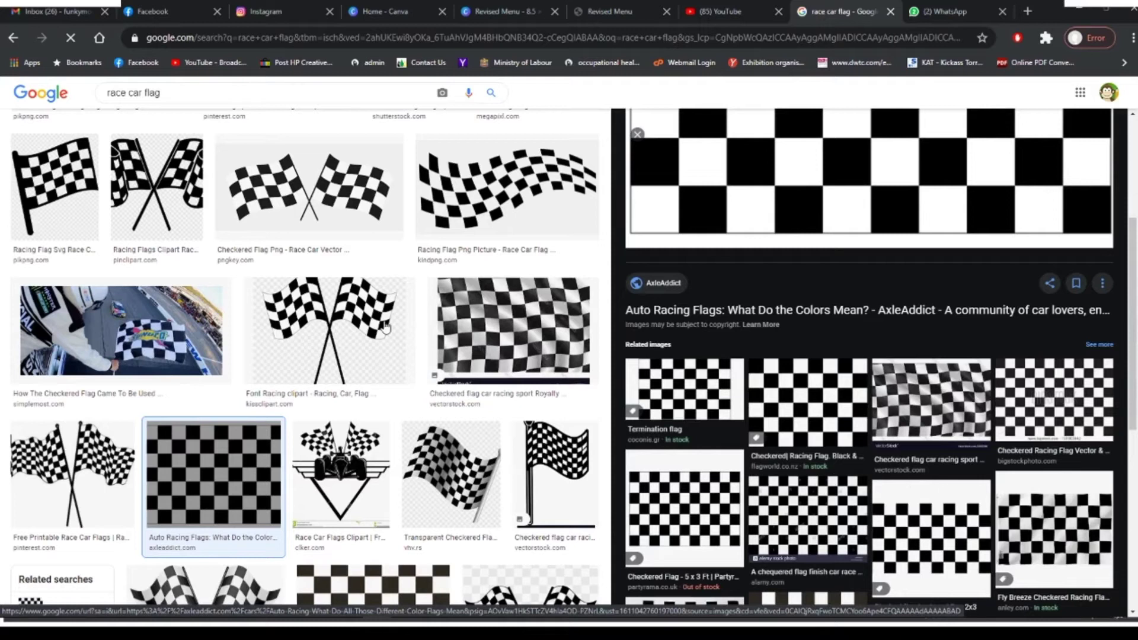
scroll(385, 325, down, 5)
scroll(385, 325, down, 2)
scroll(385, 326, down, 5)
scroll(386, 325, down, 3)
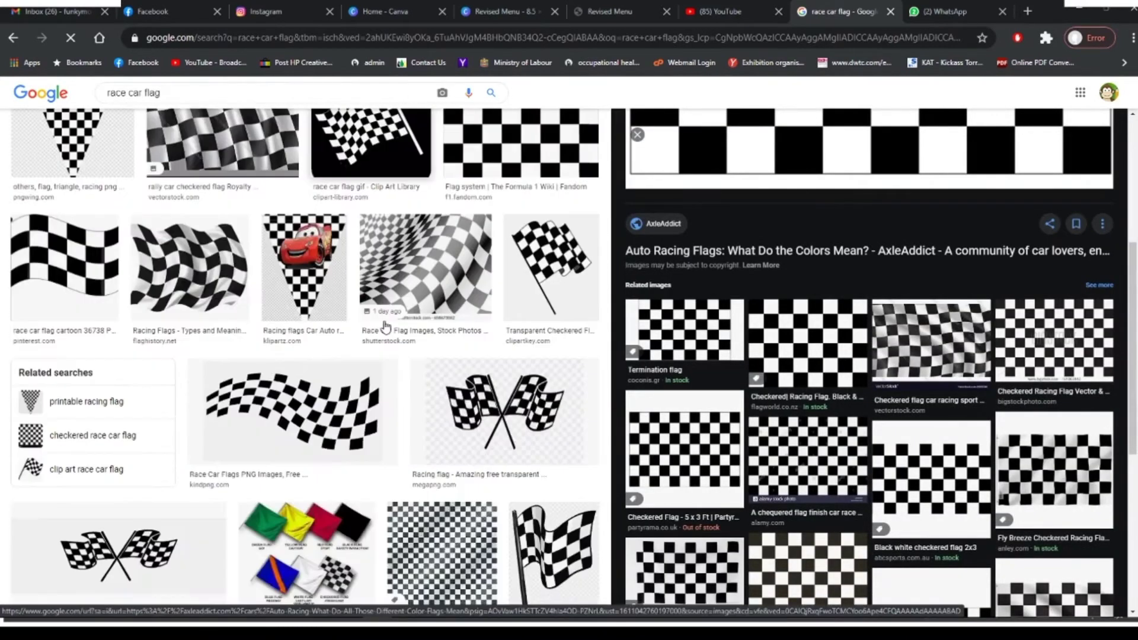
scroll(385, 325, down, 3)
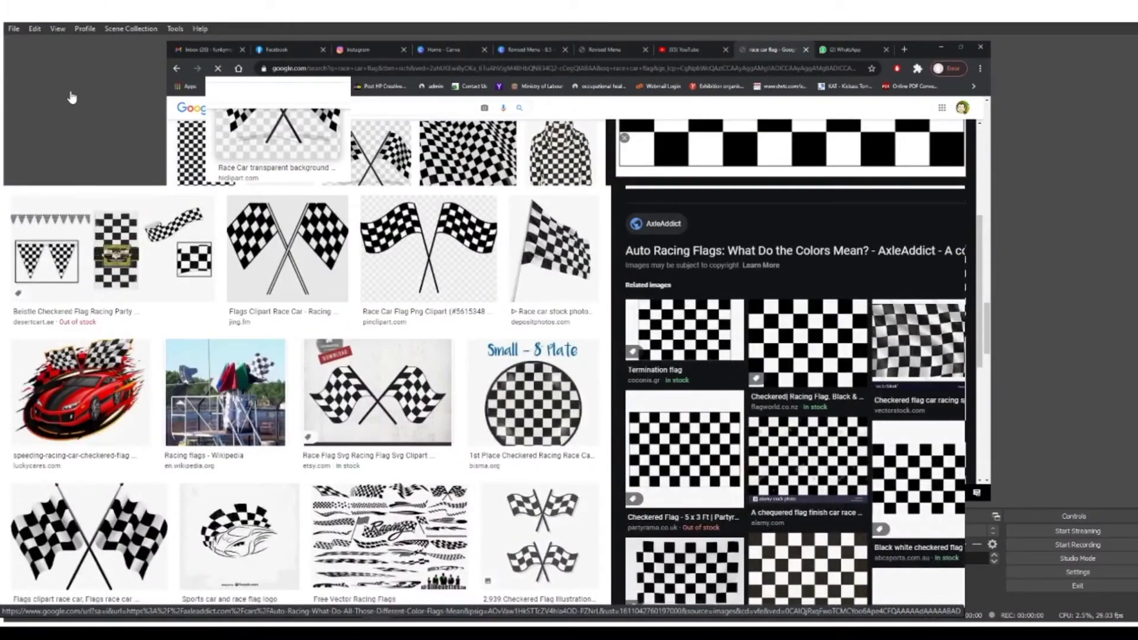
Step: Search for 'black and white checkered car flag' and browse the results
text(bla)
text(ck and white checkered)
key(Return)
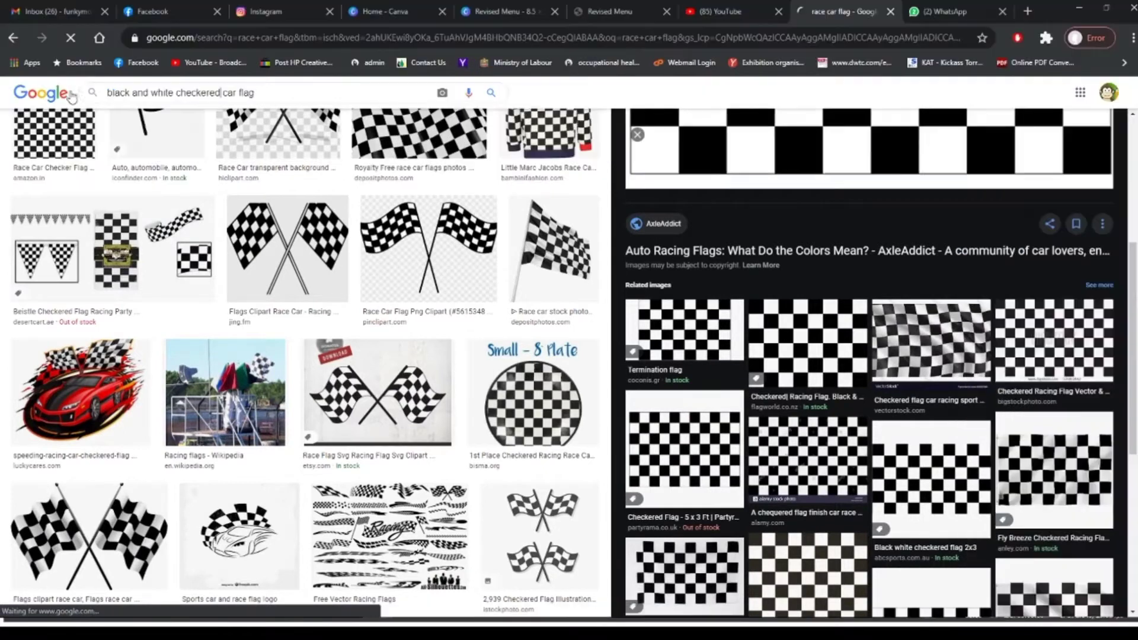
scroll(275, 240, down, 1)
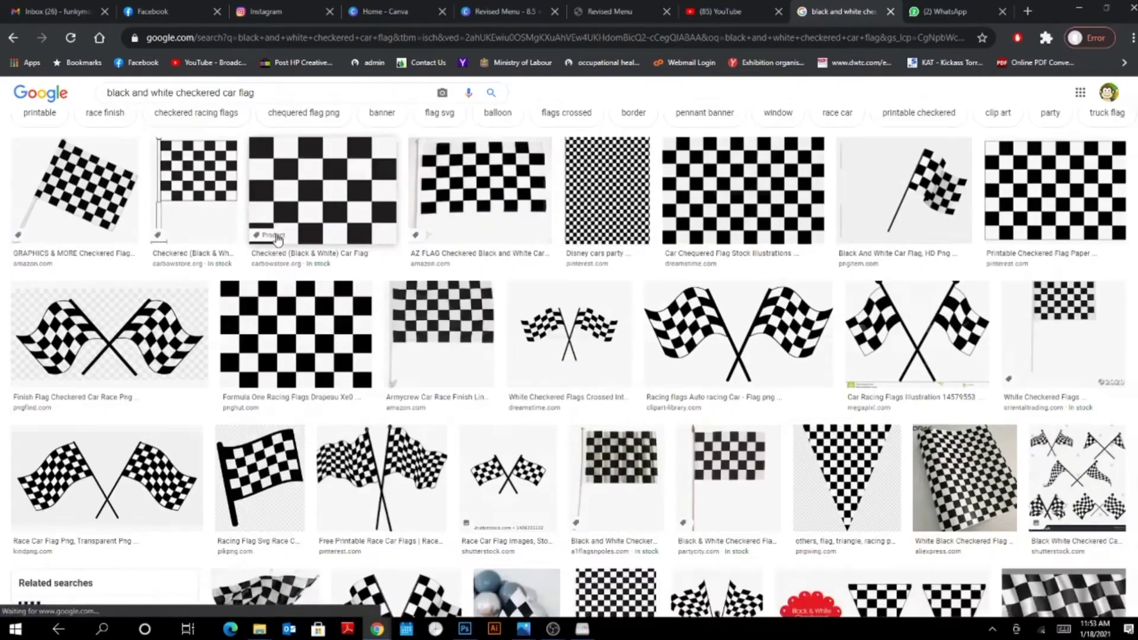
scroll(275, 240, down, 5)
scroll(276, 240, down, 5)
scroll(276, 240, down, 4)
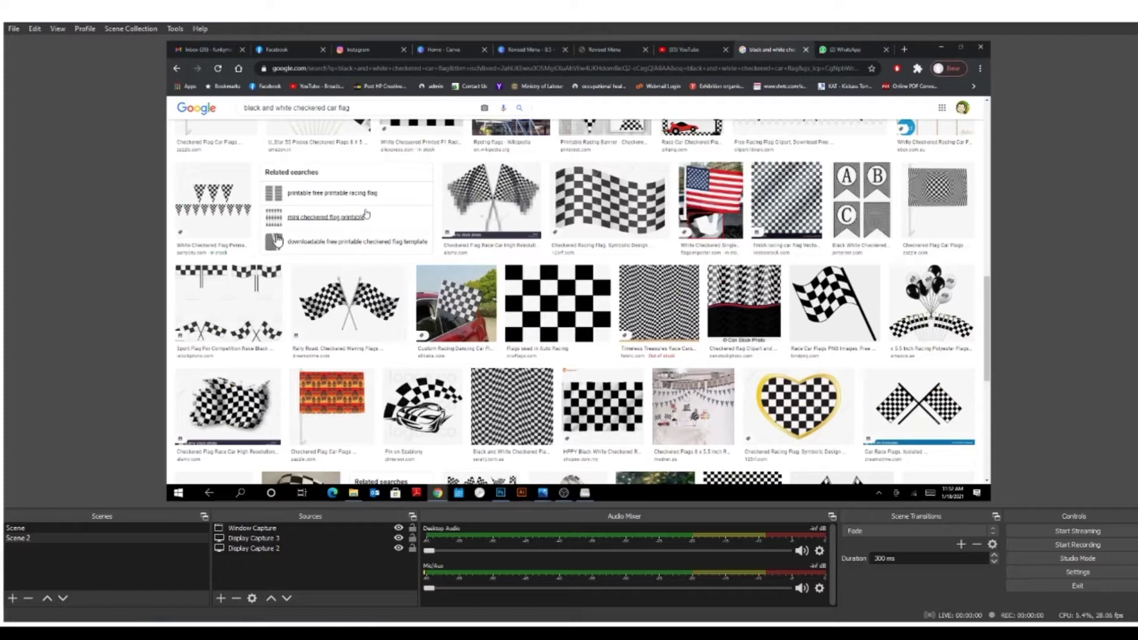
scroll(277, 239, down, 8)
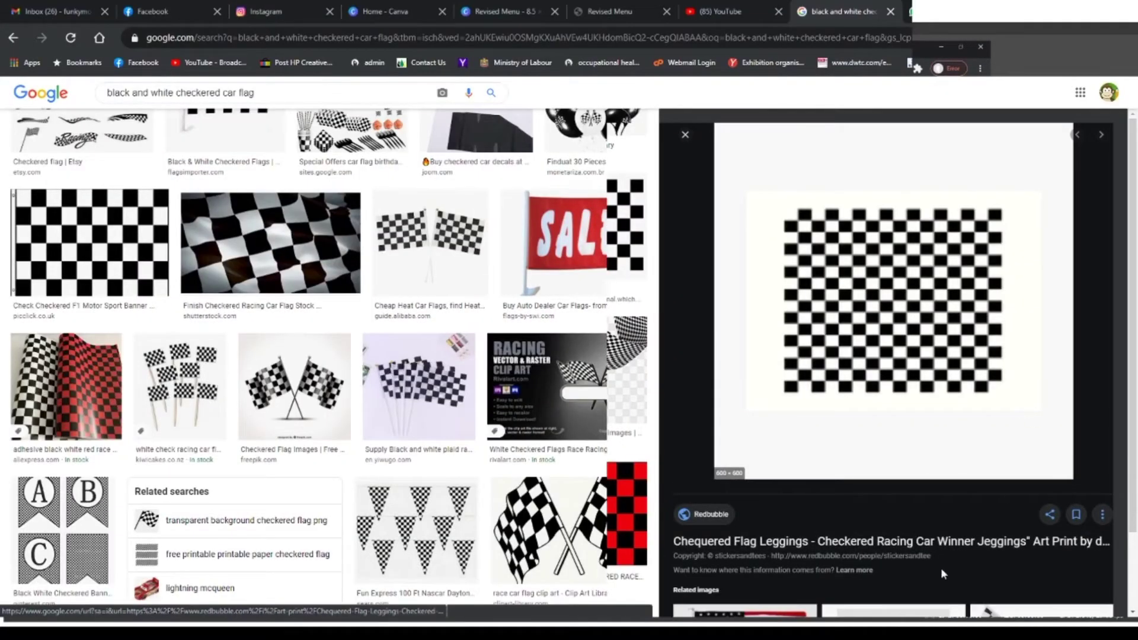
scroll(941, 568, down, 4)
scroll(941, 567, down, 6)
Step: Narrow the search to 'black and white checkered' and preview the tilted checkered wallpaper for copying
drag(222, 92, 255, 93)
key(BackSpace)
key(Return)
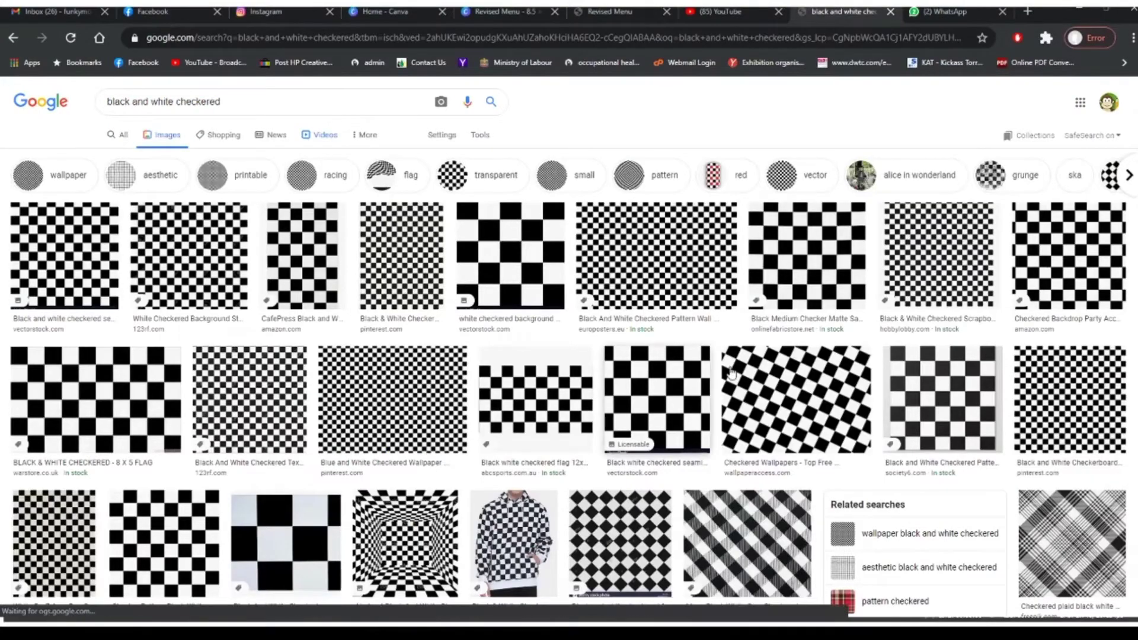
click(757, 364)
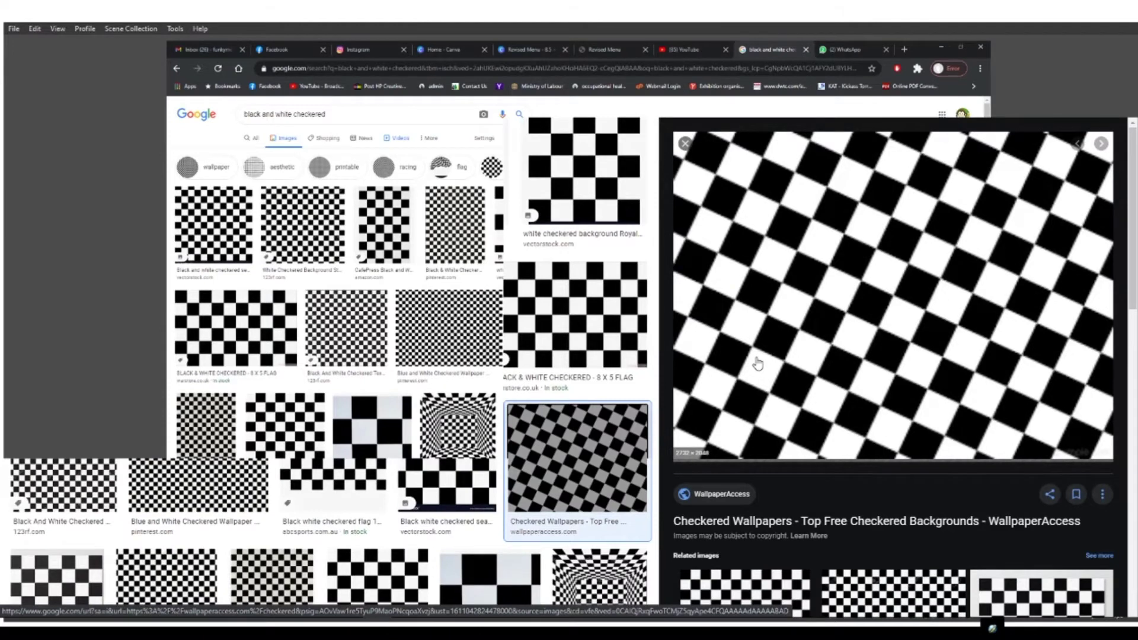
scroll(949, 521, down, 3)
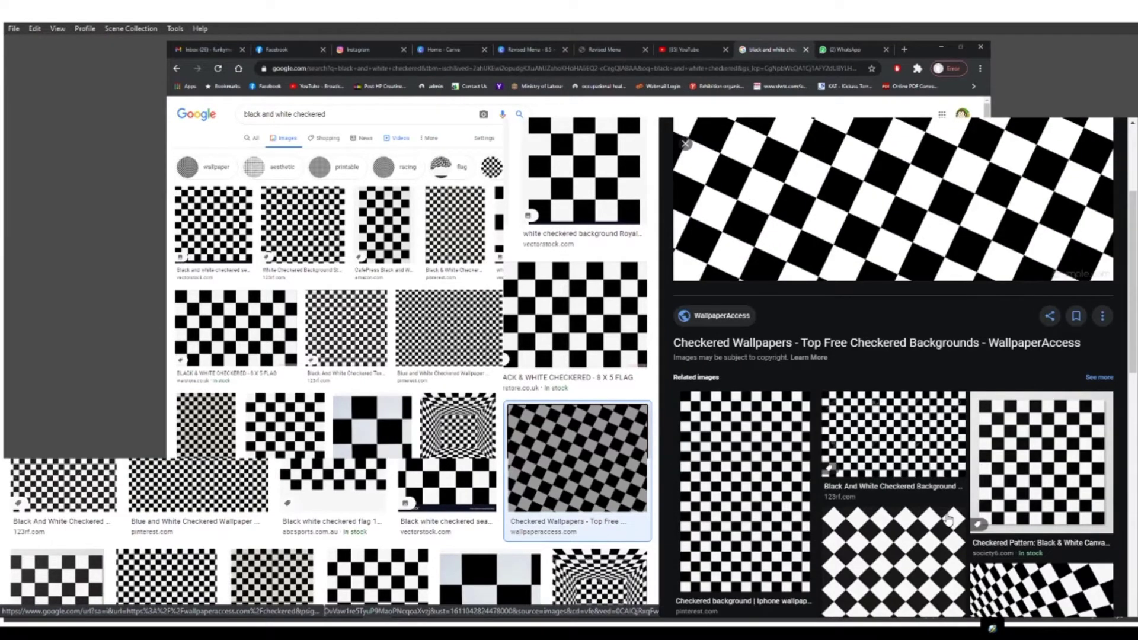
scroll(948, 520, down, 3)
right_click(809, 224)
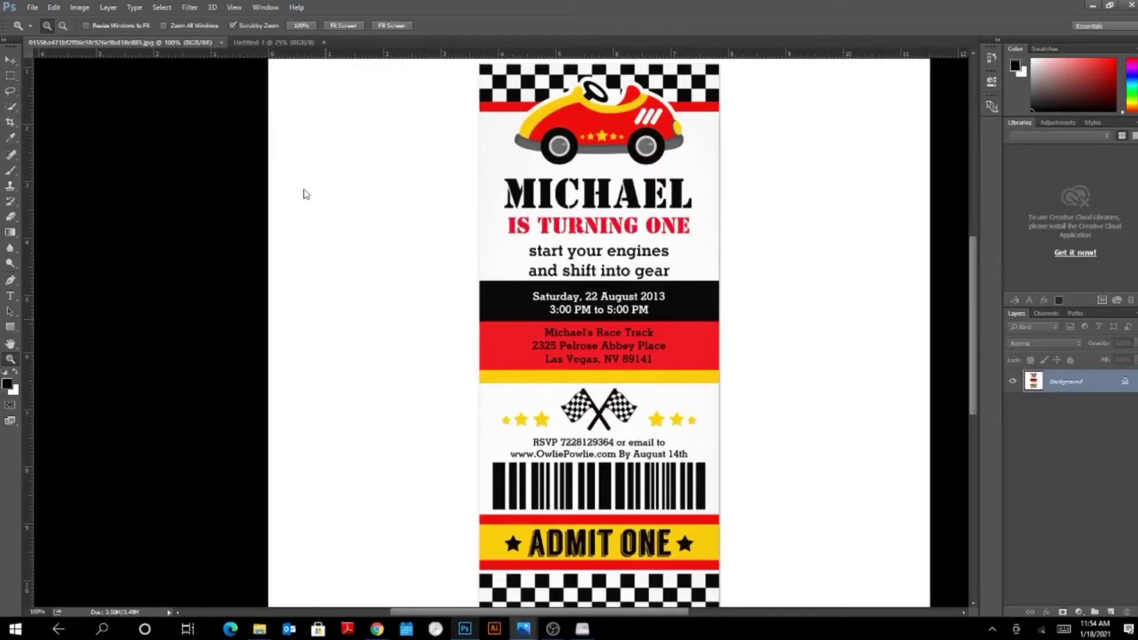
Step: Bring up Photoshop's Open dialog to choose an image file
key(ctrl+o)
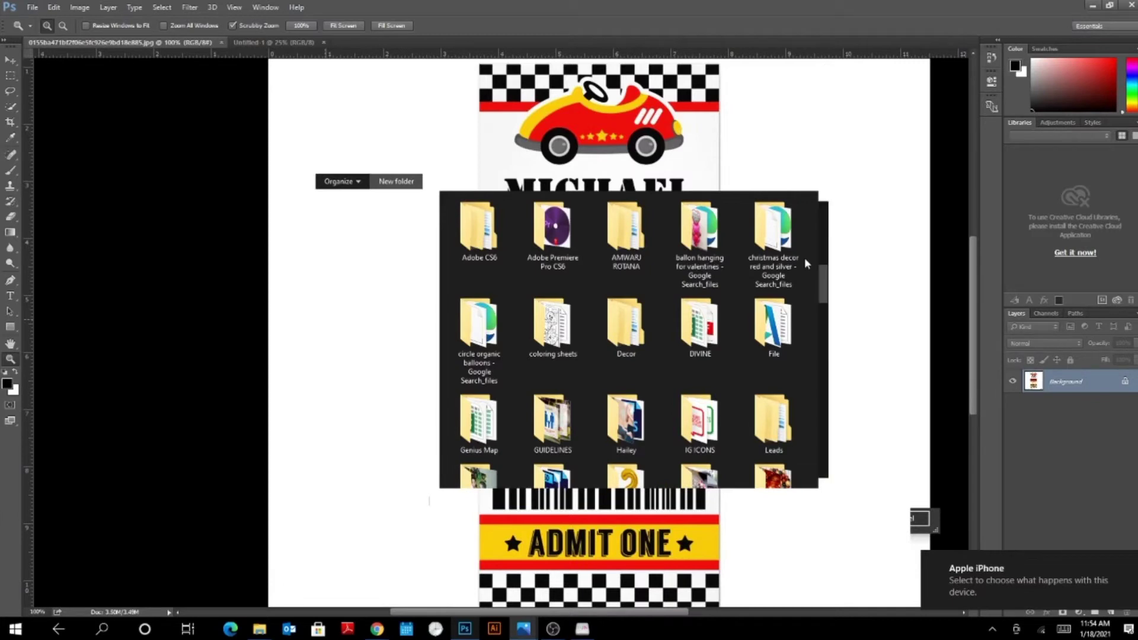
Step: Open the checkerboard image and rotate its layer so the squares sit level
click(826, 523)
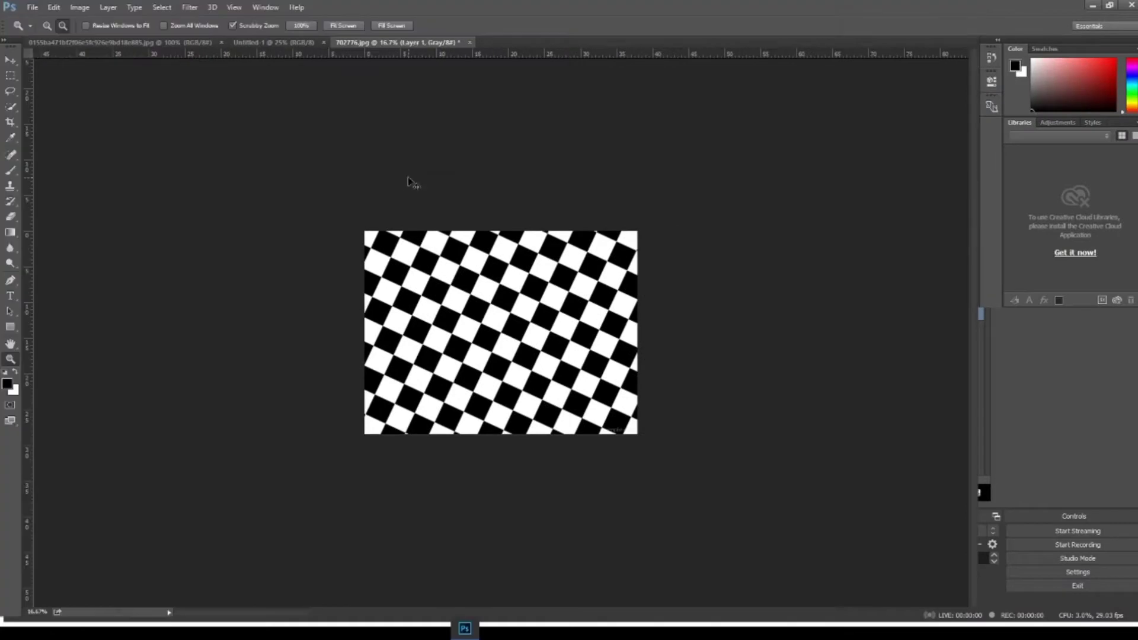
key(ctrl+t)
drag(655, 326, 678, 272)
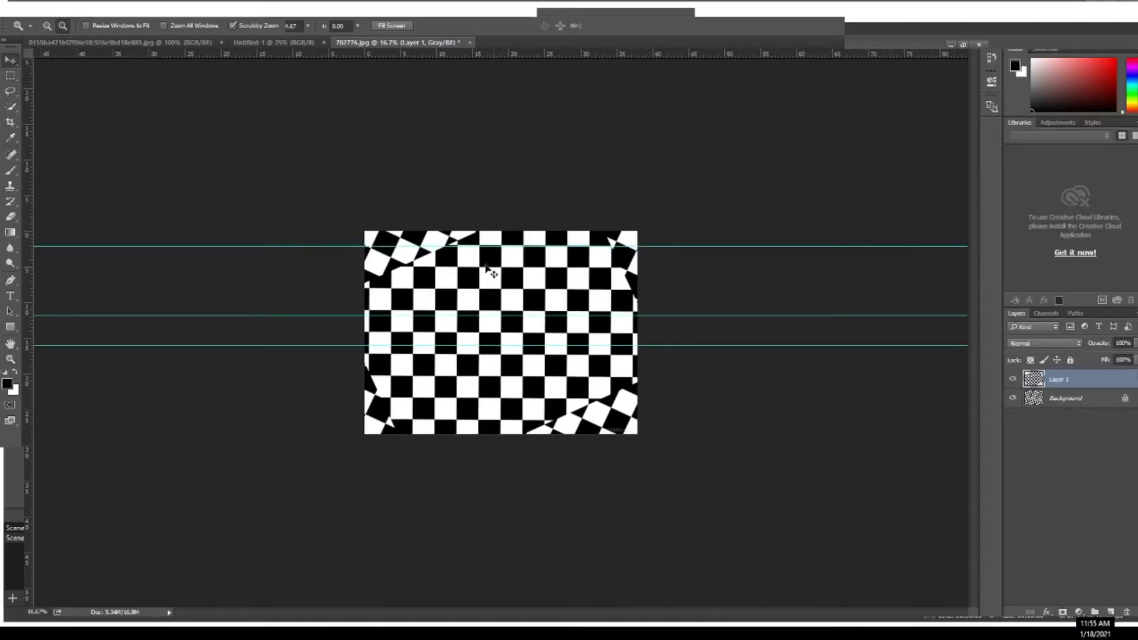
key(ctrl+t)
drag(706, 289, 709, 289)
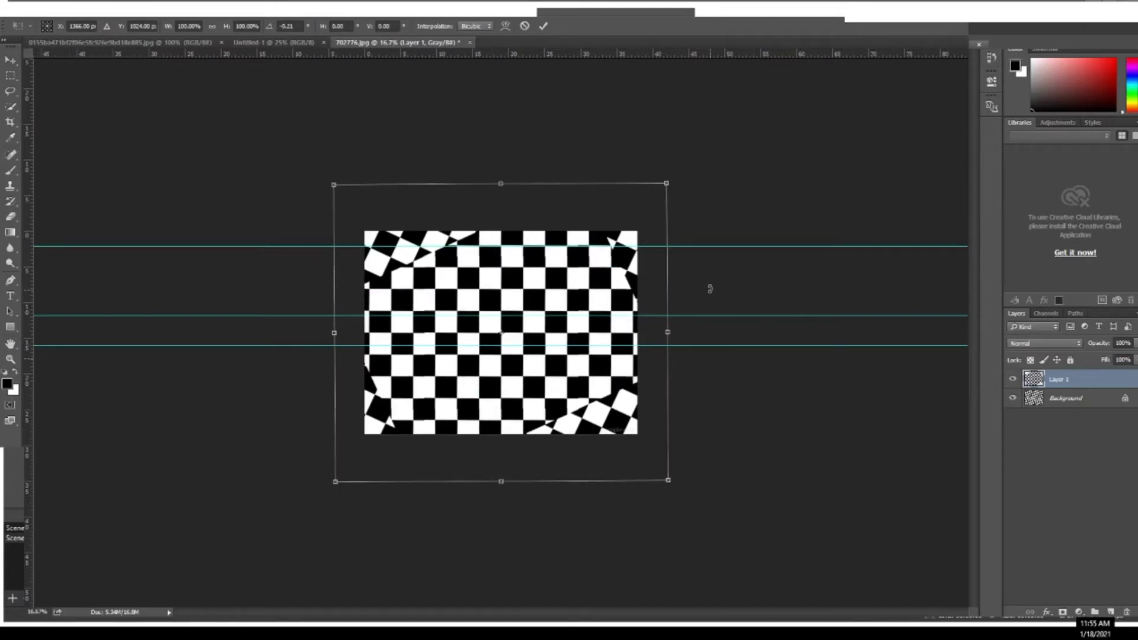
key(Return)
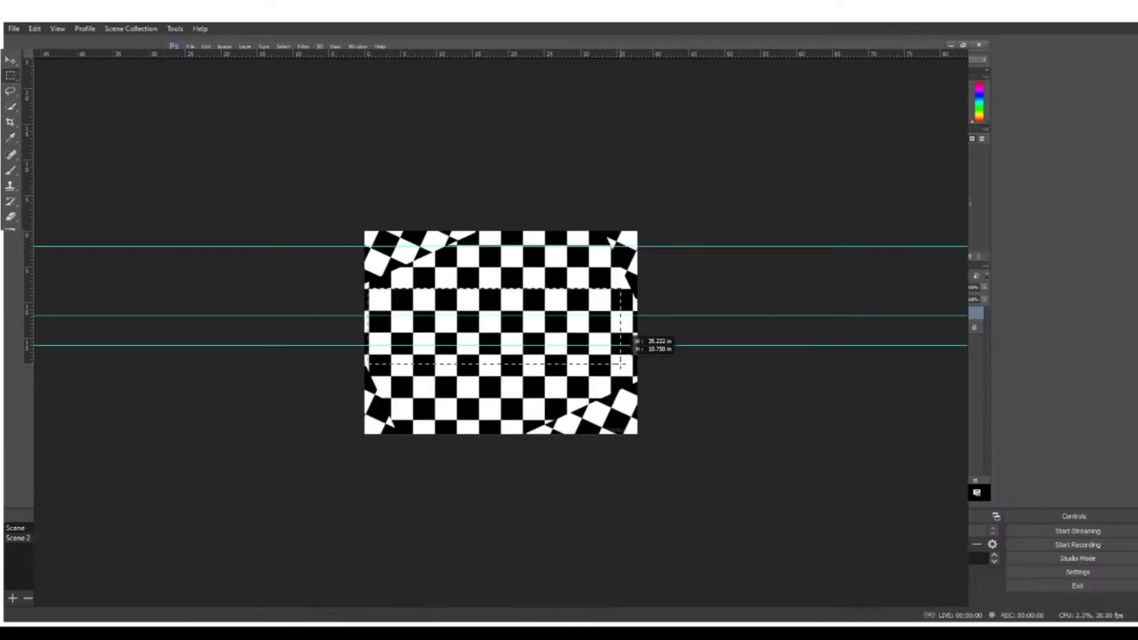
Step: Stretch the checker strip across the invitation's top to about 4.16 in and commit it
drag(603, 161, 601, 166)
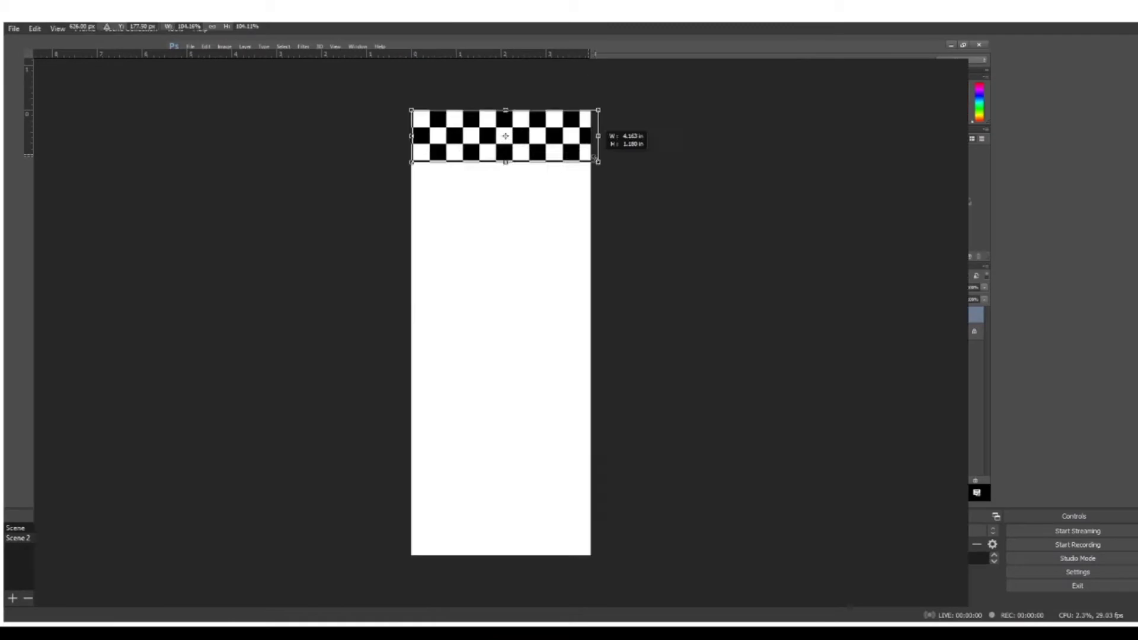
key(Return)
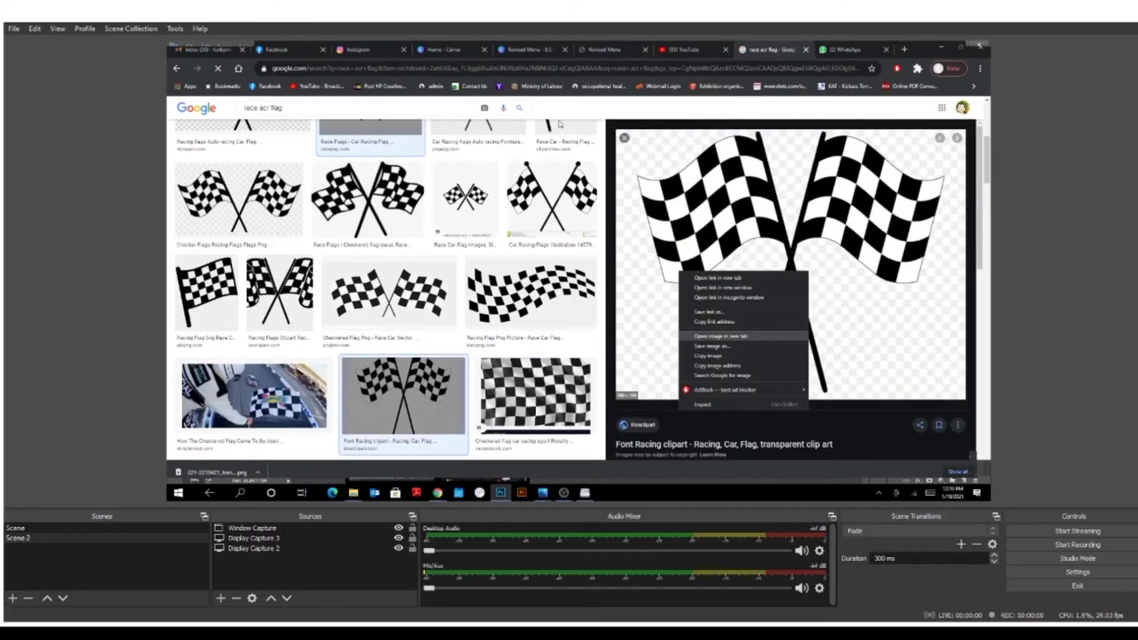
Step: Switch to the browser showing the crossed checkered-flags image in Google Images
click(1096, 629)
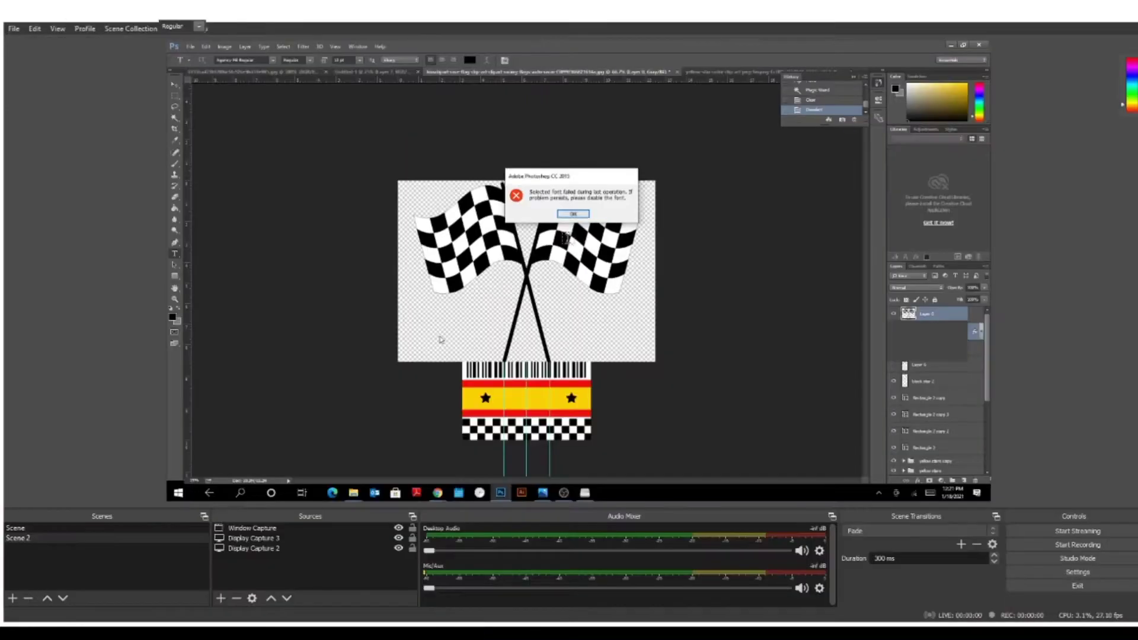
Step: Dismiss the font failure error message
click(566, 241)
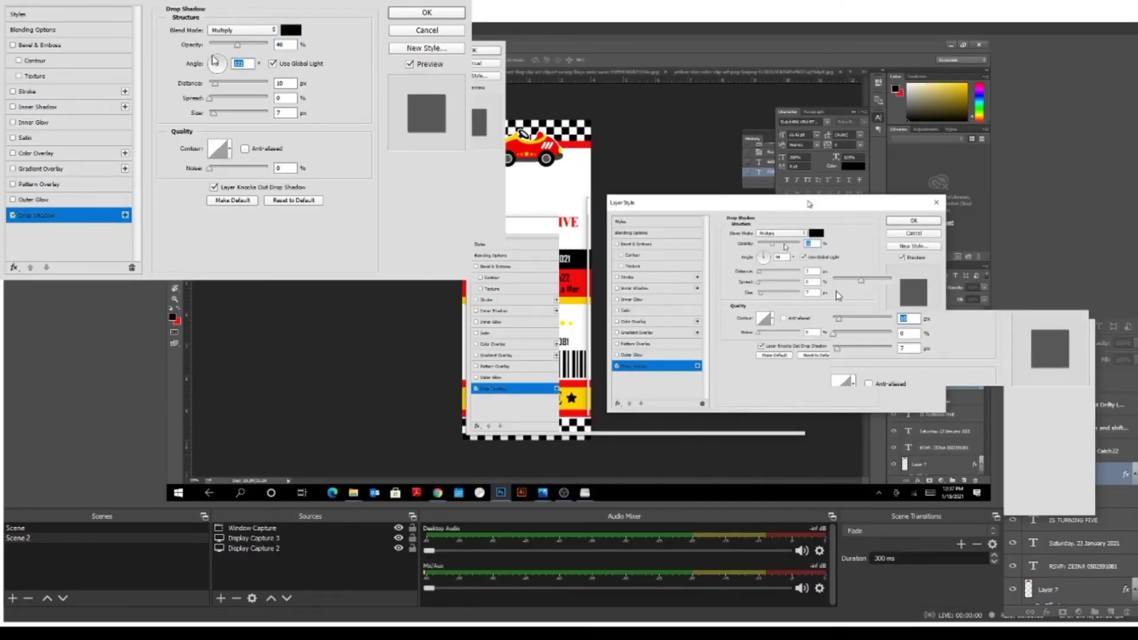
Step: Adjust the drop shadow size and drag a guide across the invitation
click(213, 114)
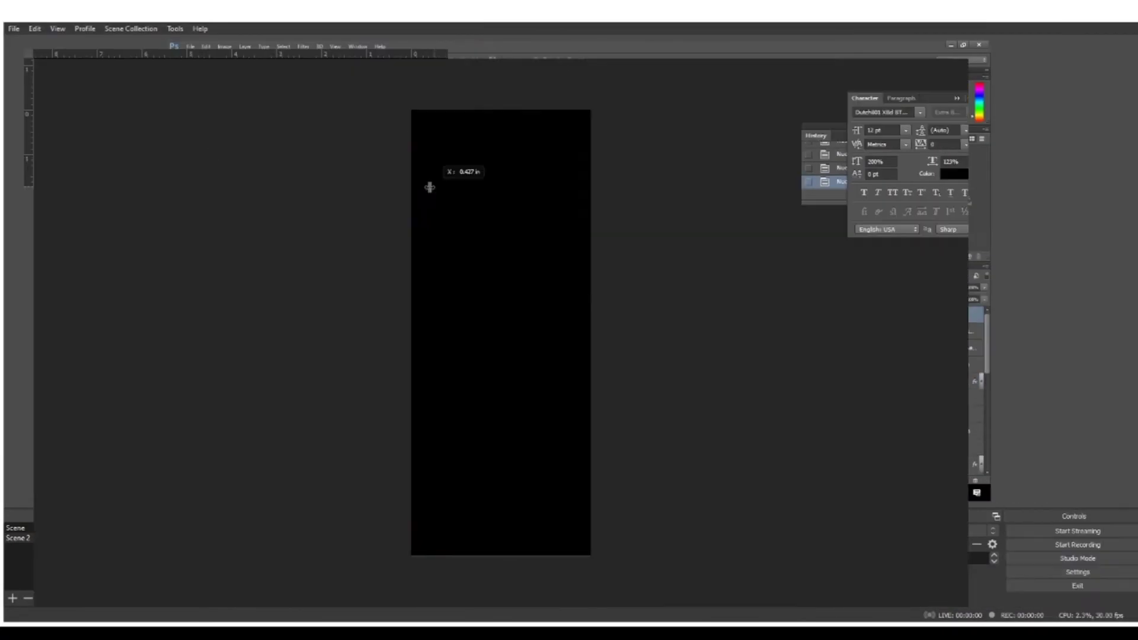
drag(28, 86, 570, 87)
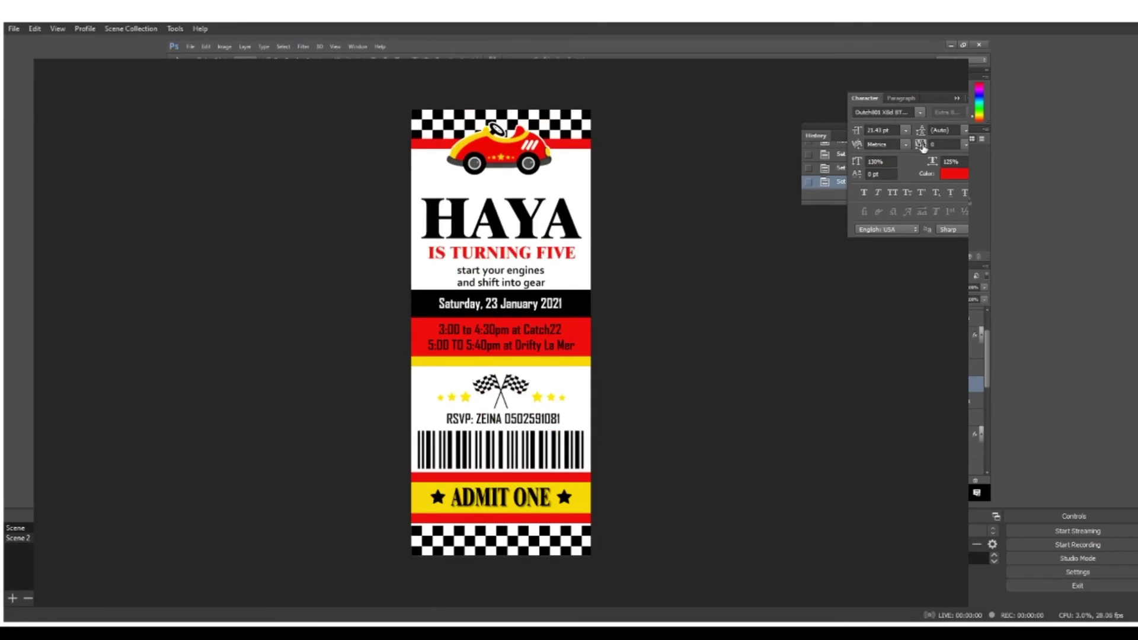
Step: Set the IS TURNING FIVE tracking to 50
text(50)
key(Return)
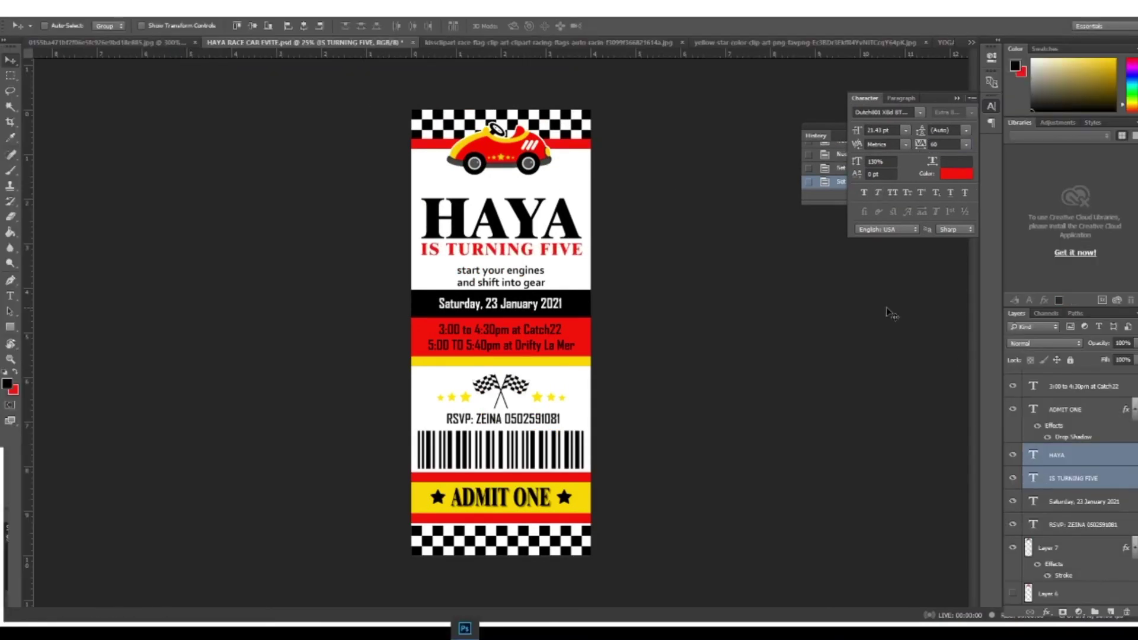